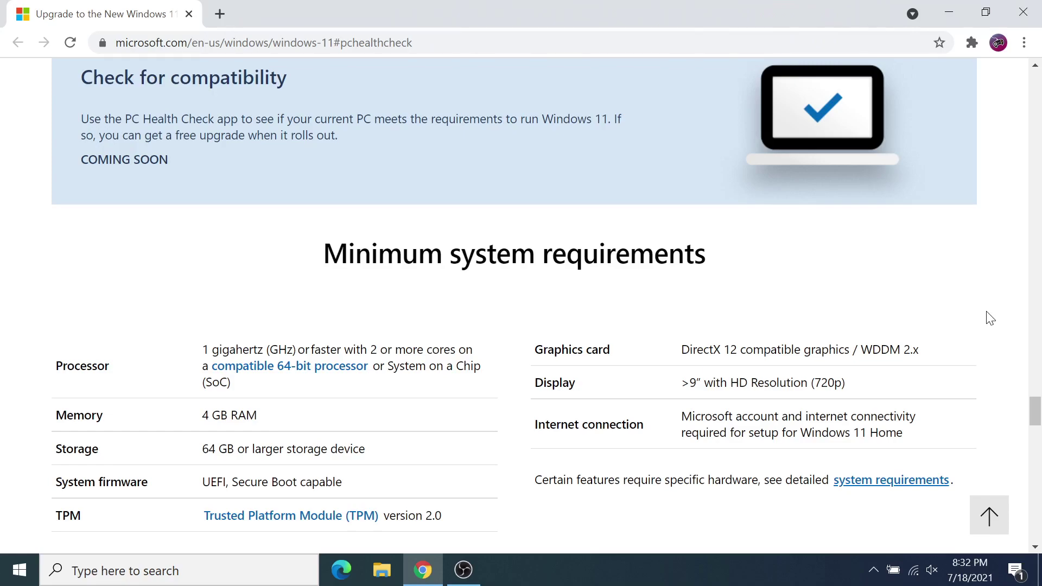
Step: Open the Start menu over the Windows 11 minimum system requirements page
left_click(12, 581)
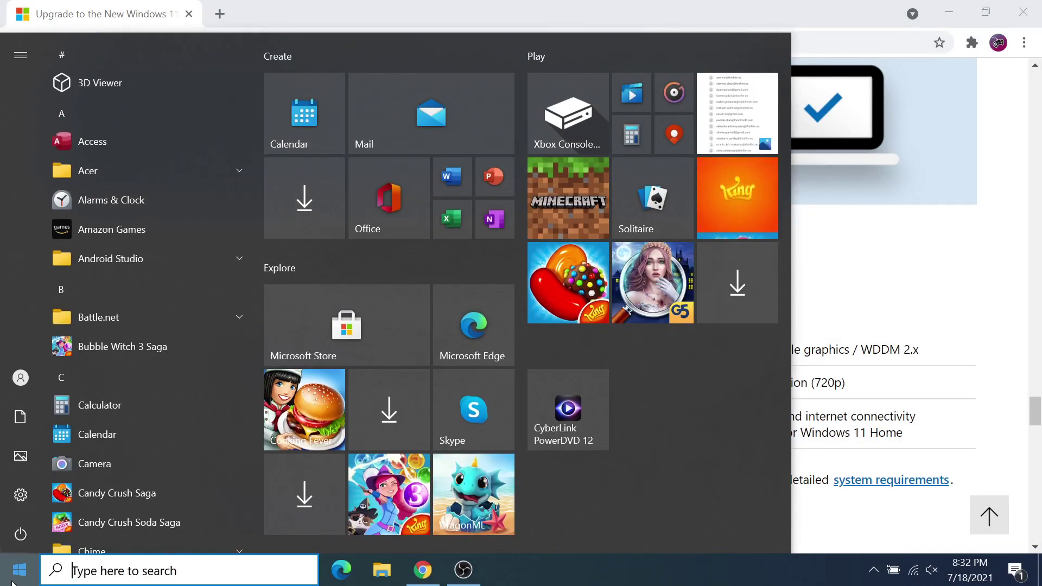
Step: Search 'windows update settings' and go to the Windows Insider Program page
type("win")
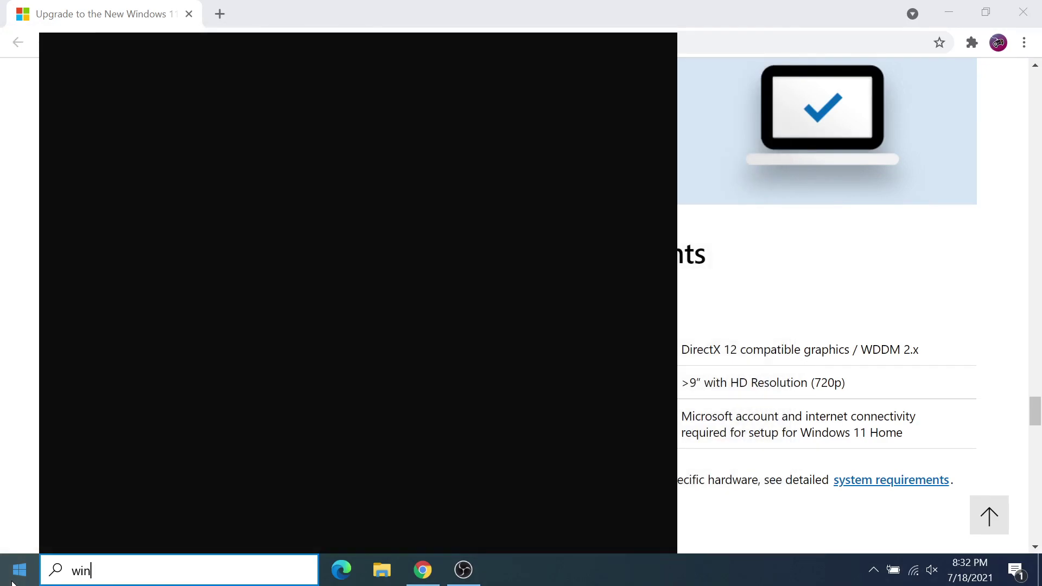
type("dows update settings")
key("Return")
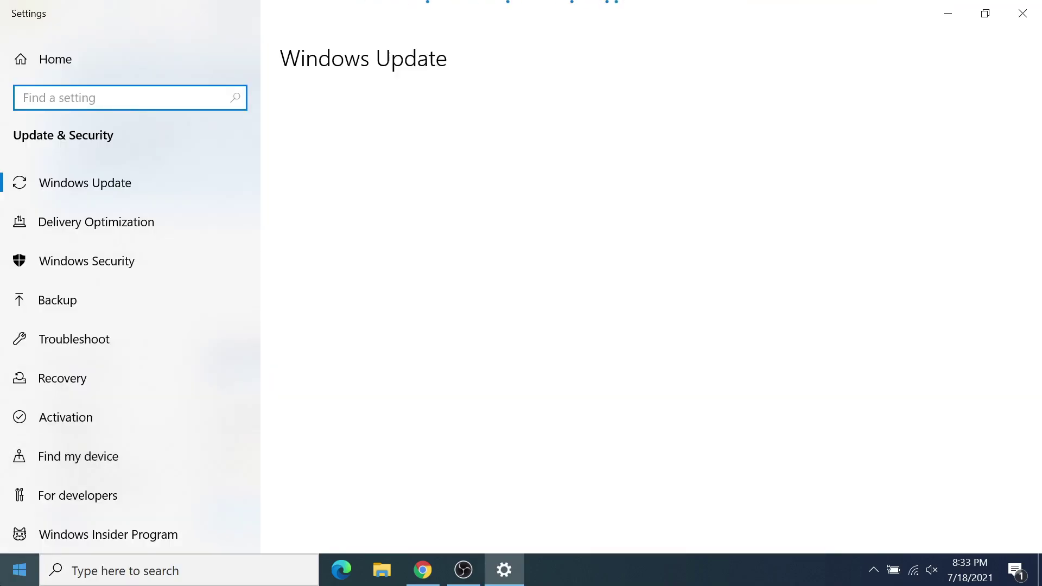
left_click(52, 538)
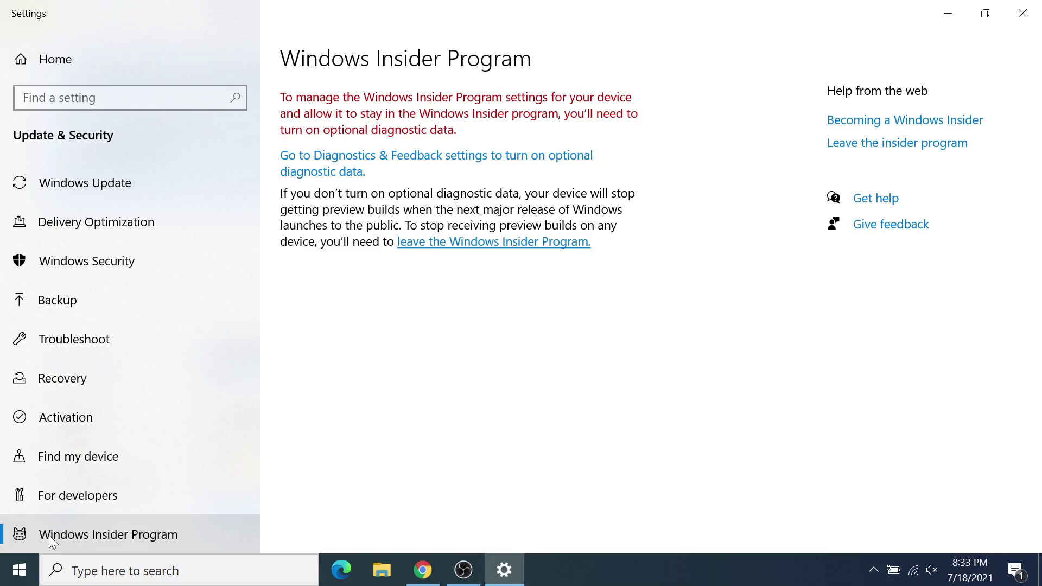
Step: Switch diagnostic data to Optional diagnostic data, then close Settings
left_click(320, 159)
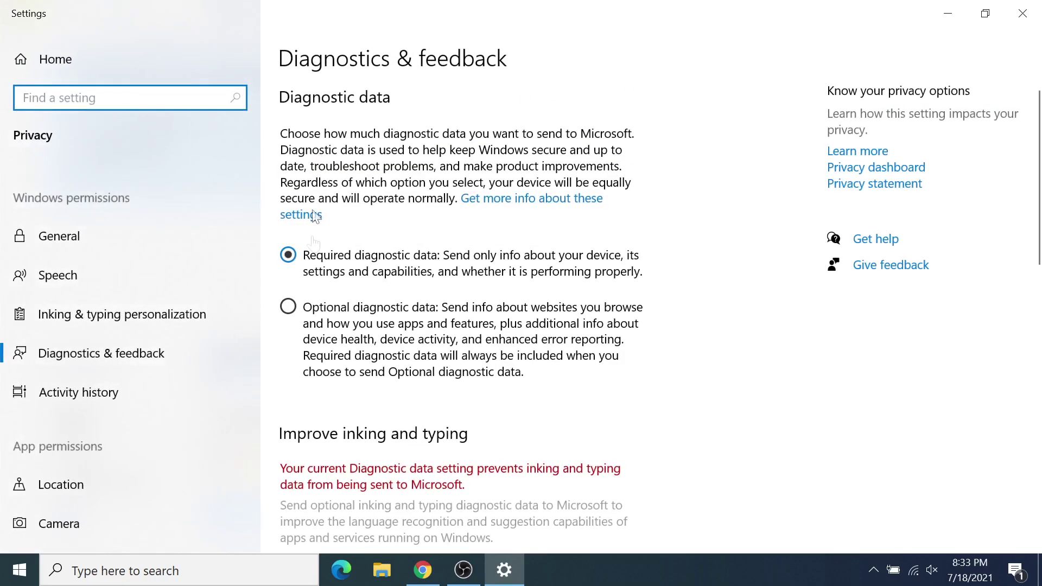
left_click(291, 312)
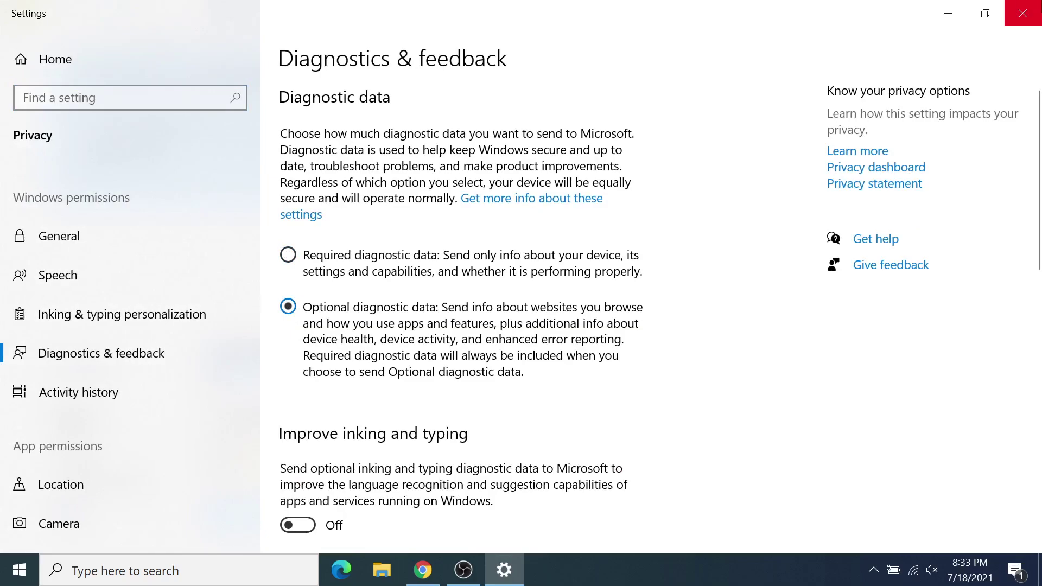
left_click(1022, 13)
Step: Reopen Windows Update settings and begin joining the Windows Insider Program
key("super")
type("i")
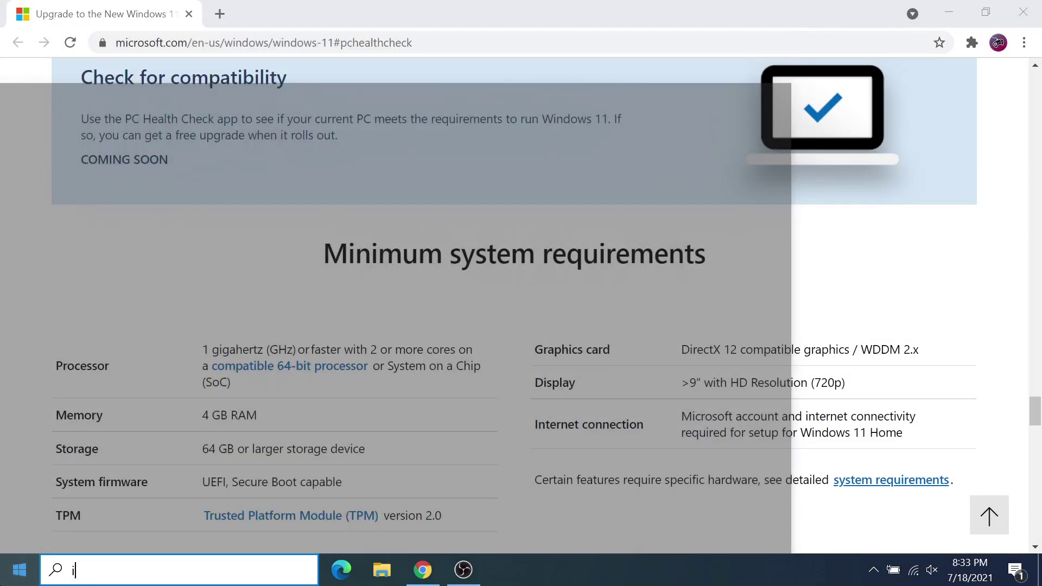
type("w")
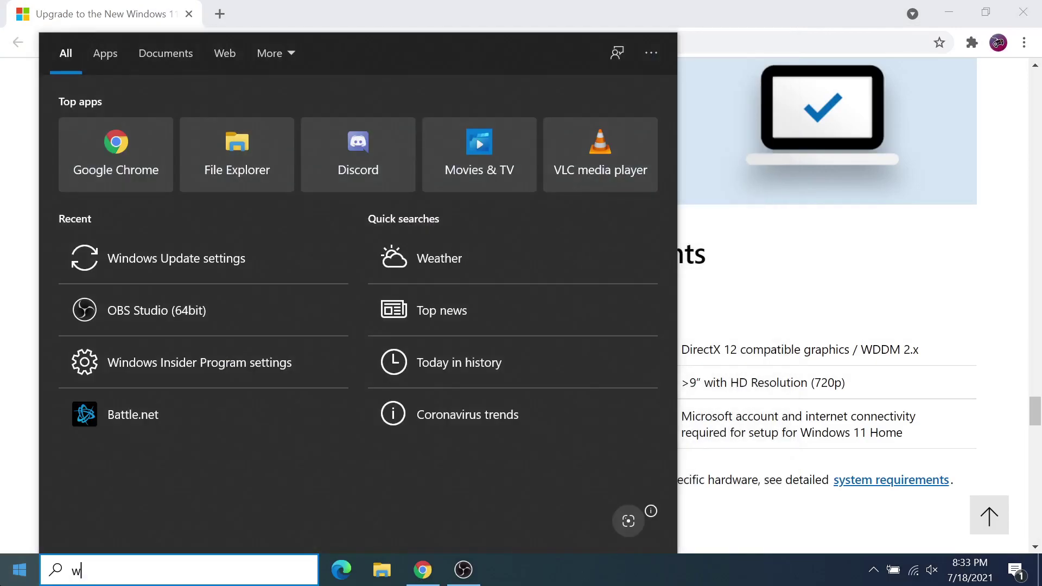
type("indows")
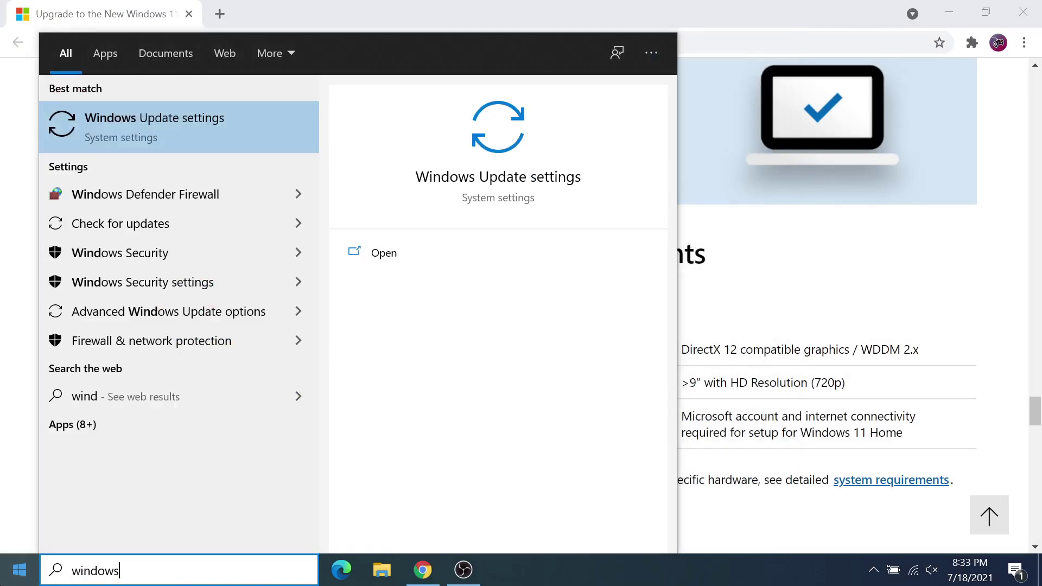
key("Return")
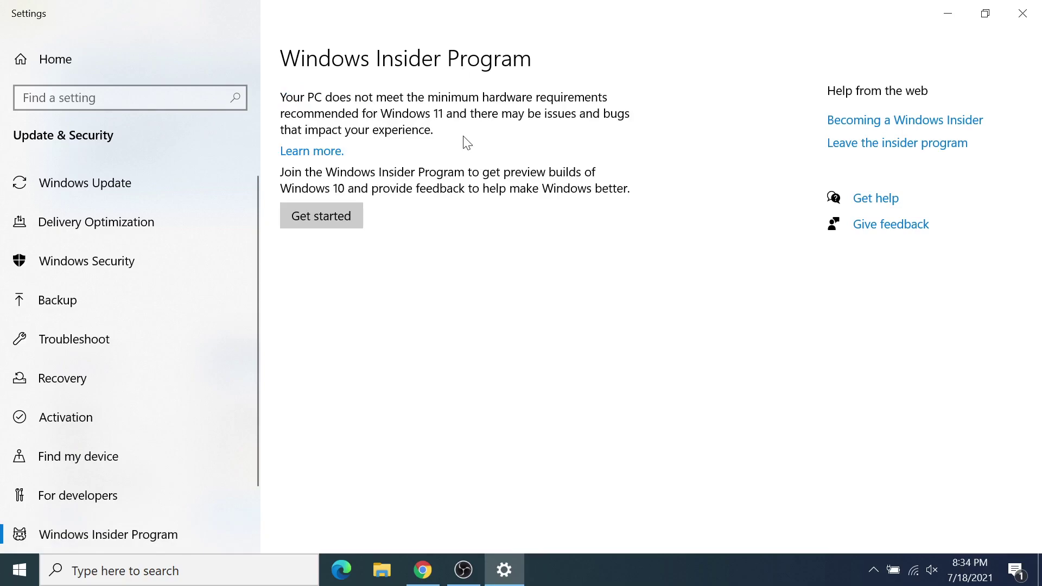
left_click(329, 221)
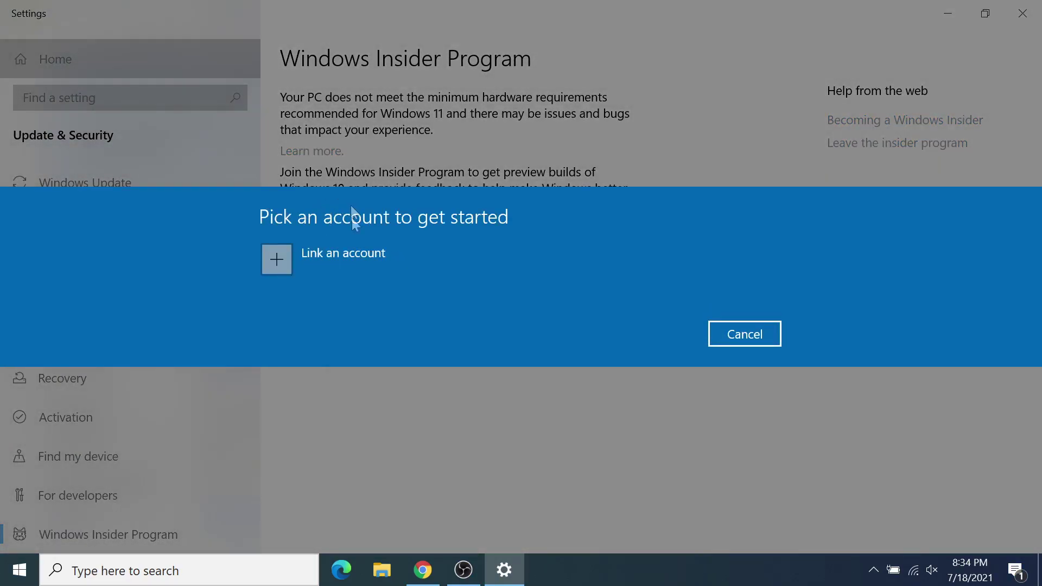
Step: Link a Microsoft account to the Insider Program through the Sign in dialog
left_click(358, 260)
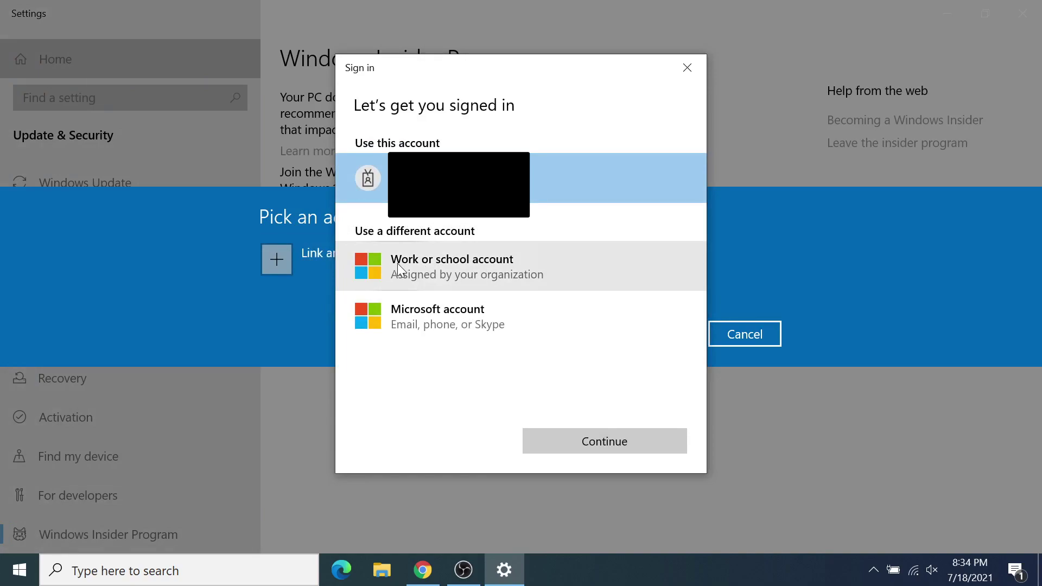
left_click(429, 320)
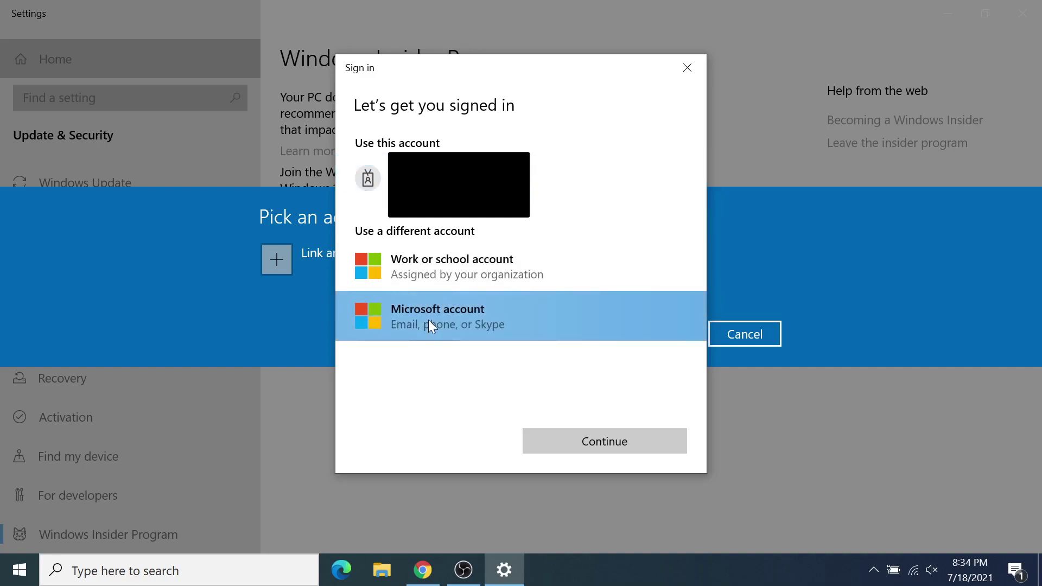
left_click(561, 444)
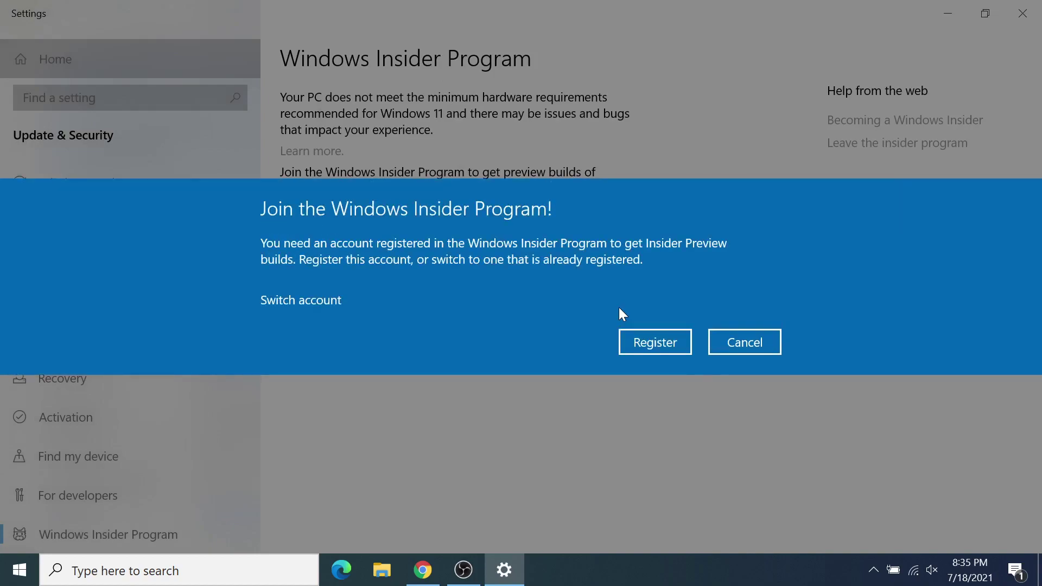
Step: Sign up for the Insider Program accepting the agreement, then dismiss the confirmation and stalled loading
left_click(649, 337)
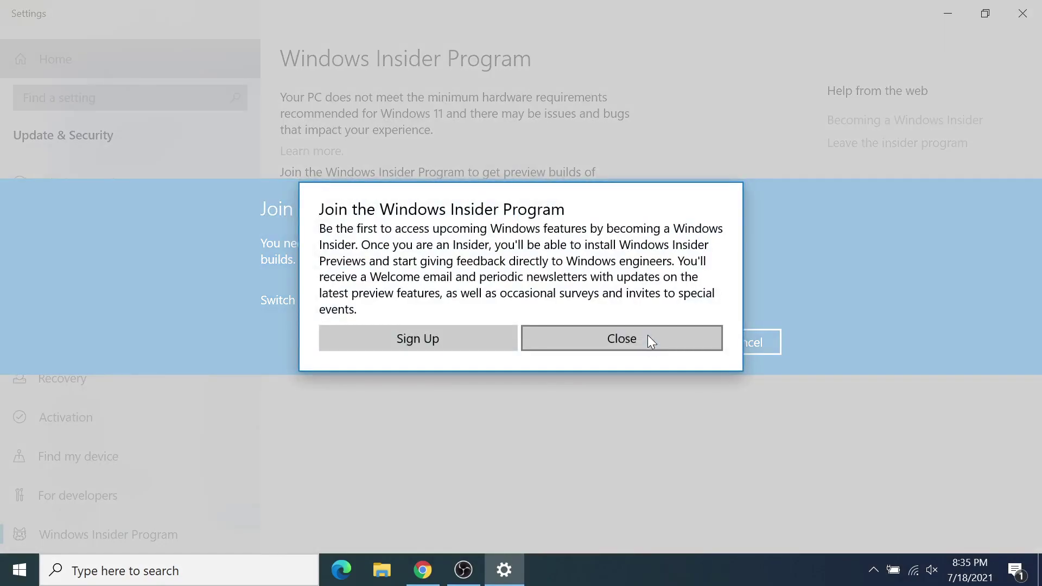
left_click(485, 345)
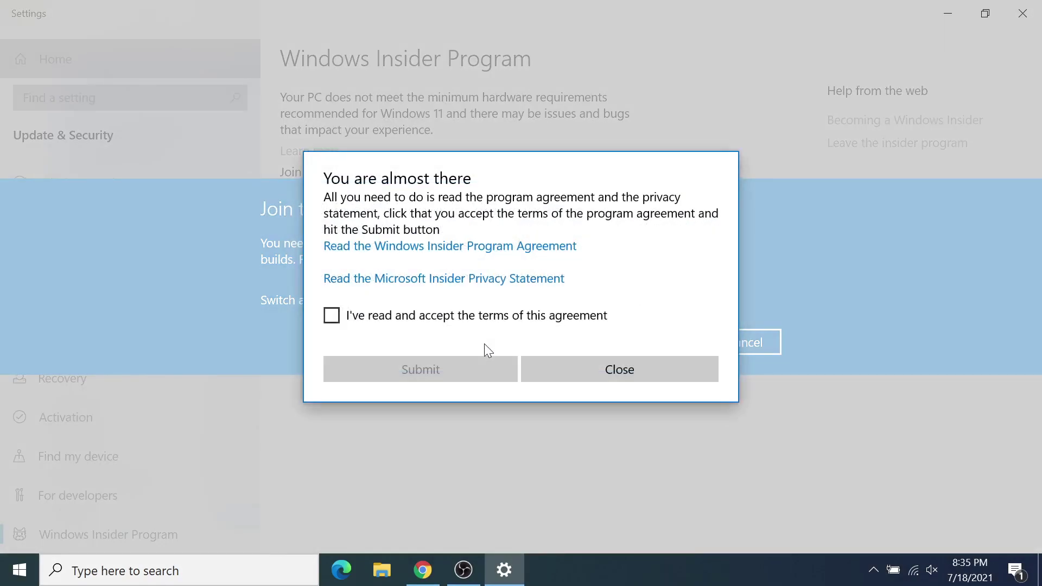
left_click(331, 315)
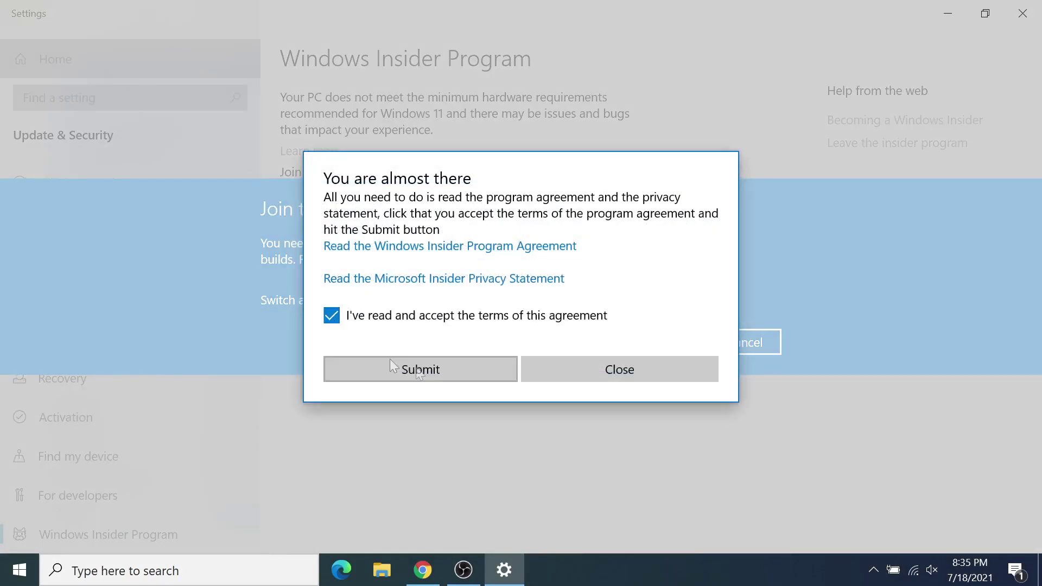
left_click(437, 373)
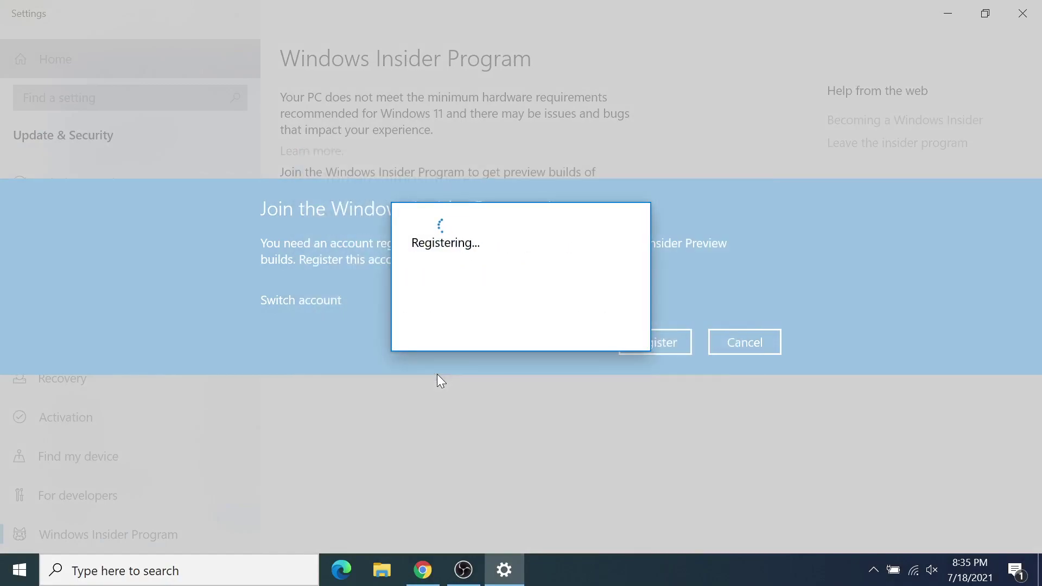
left_click(623, 315)
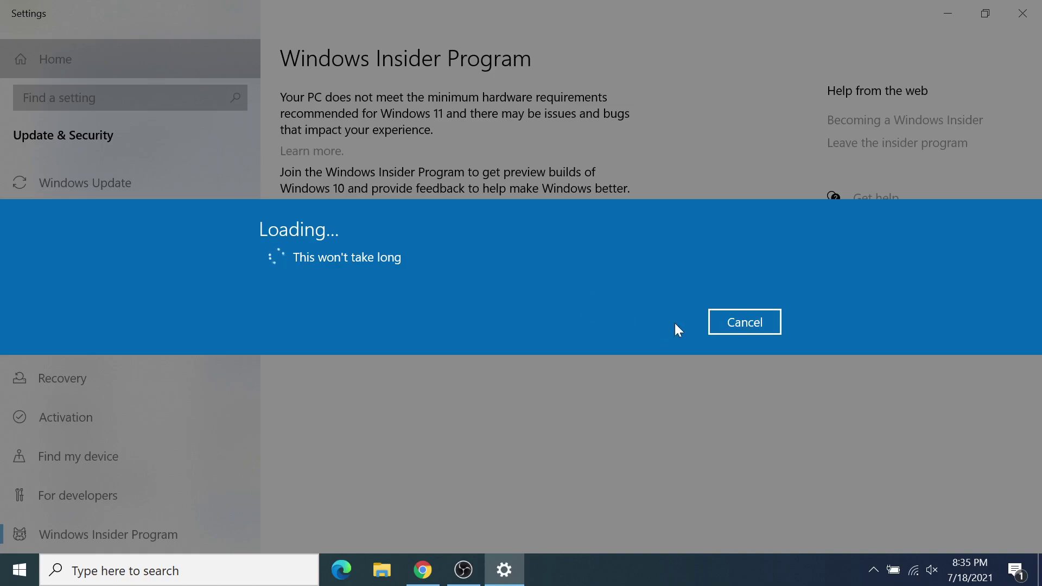
left_click(733, 324)
Step: Link the registered Microsoft account, choose Dev Channel, and accept the data collection terms
left_click(313, 216)
left_click(300, 254)
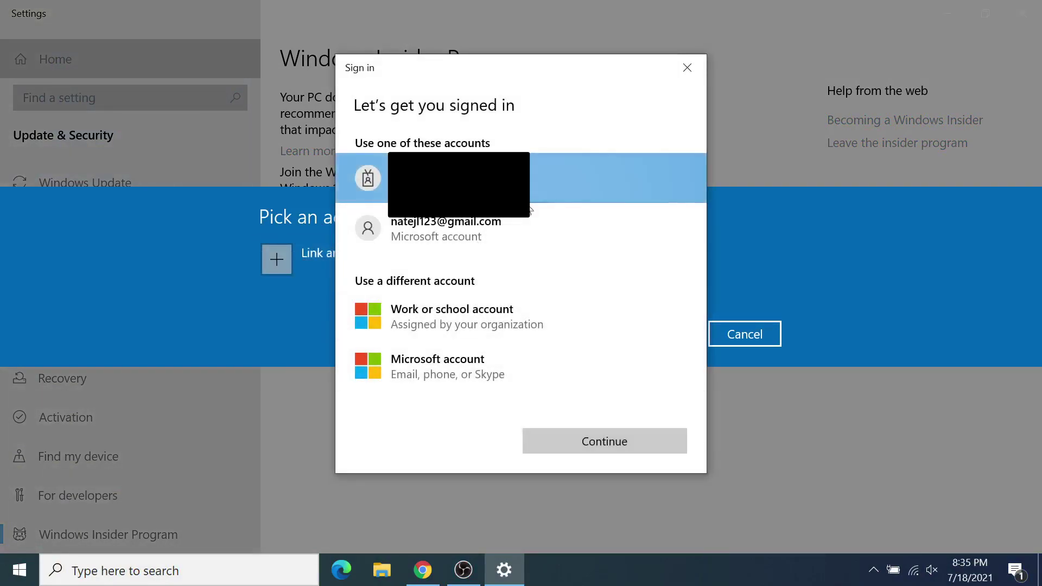
left_click(532, 228)
left_click(614, 441)
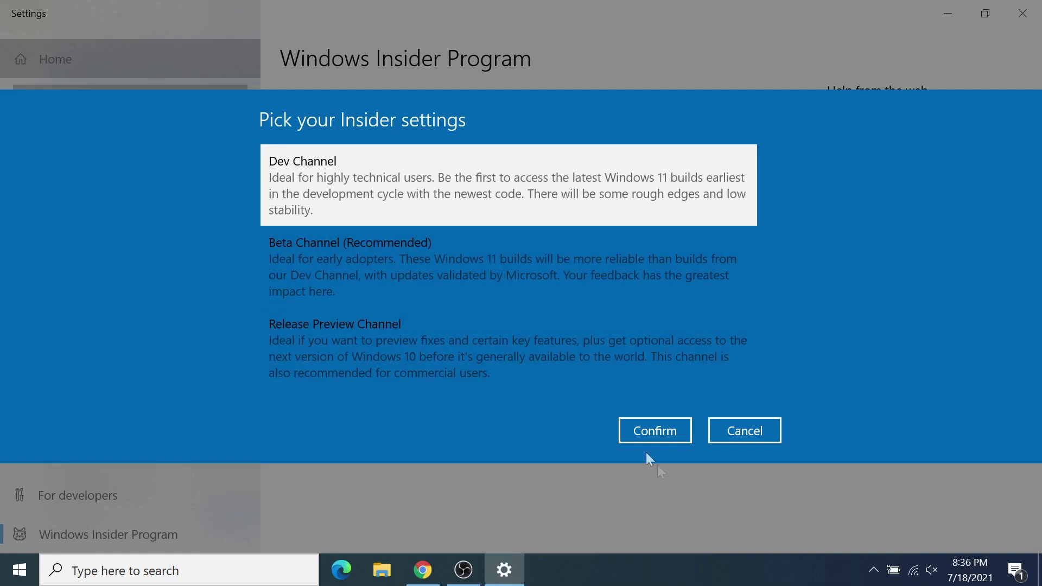
left_click(652, 425)
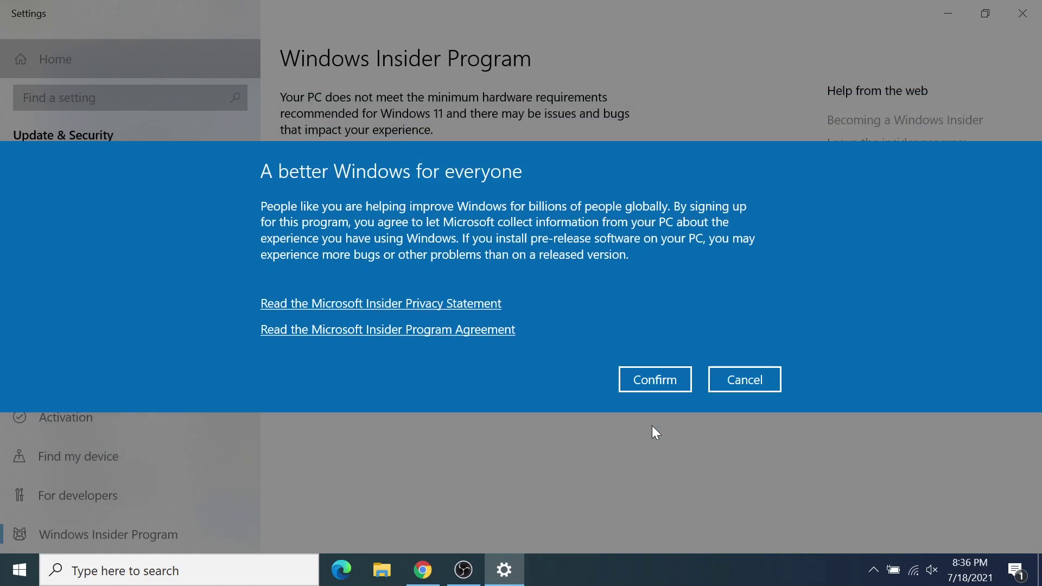
left_click(655, 383)
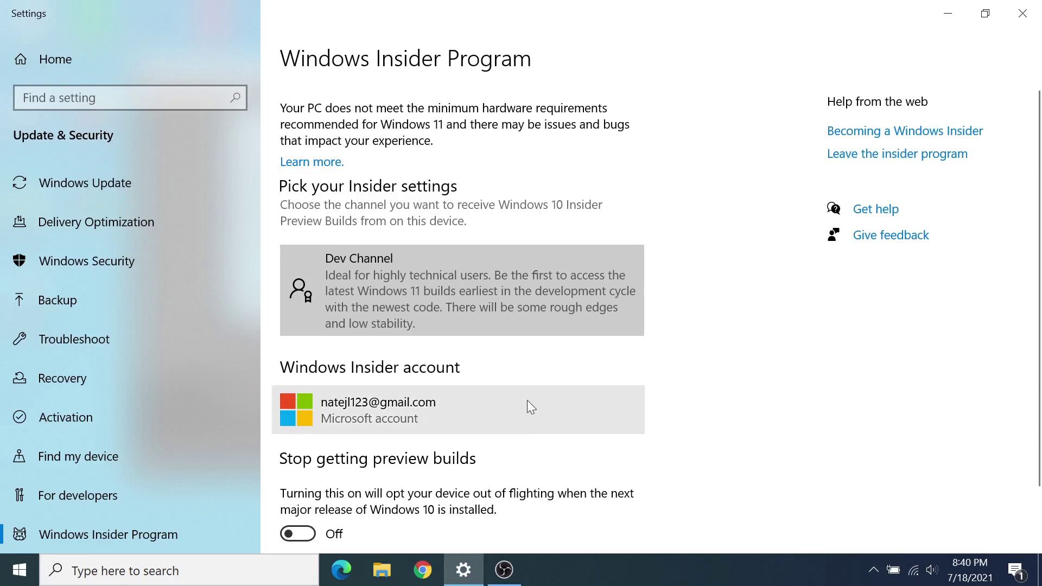
Step: Run Check for updates on the Windows Update page for the Windows 11 preview
left_click(162, 178)
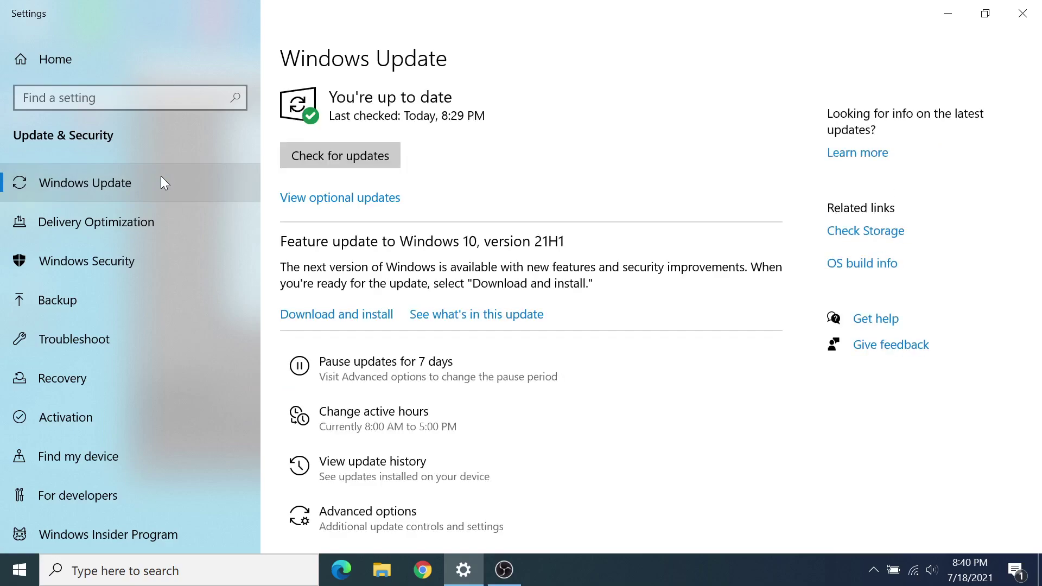
left_click(287, 157)
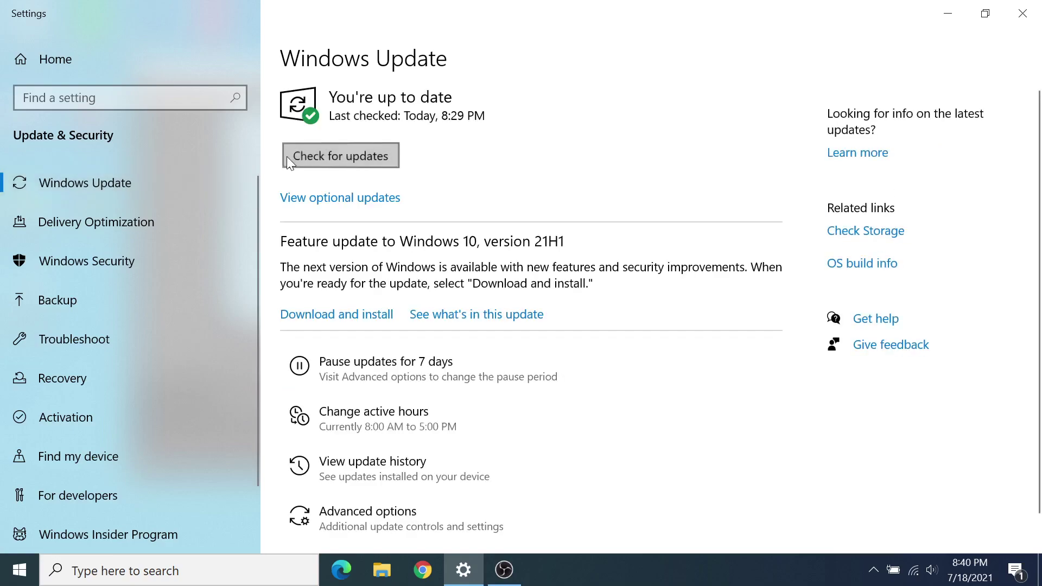